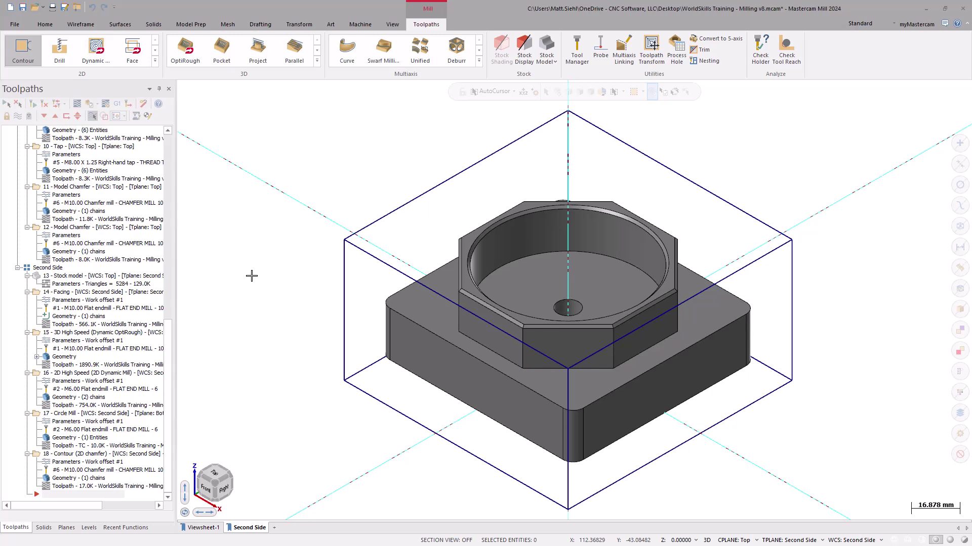
From the main viewsheet, merge the First Side Vise.stp model into the part file.
click(203, 527)
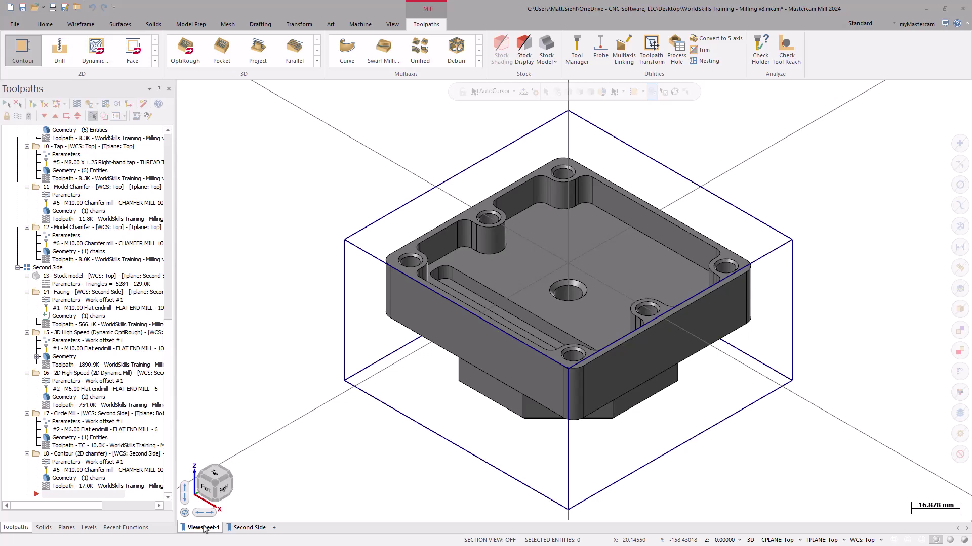
click(11, 26)
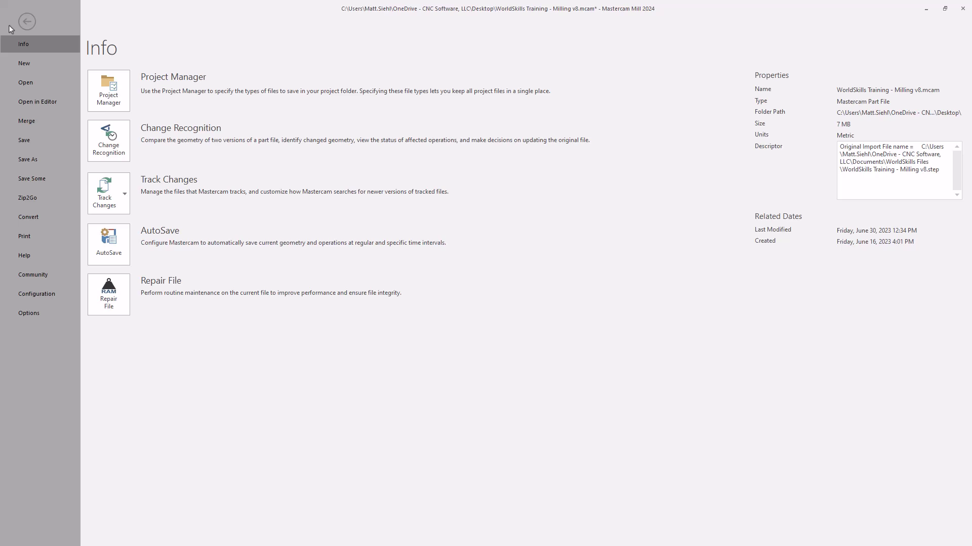
click(41, 116)
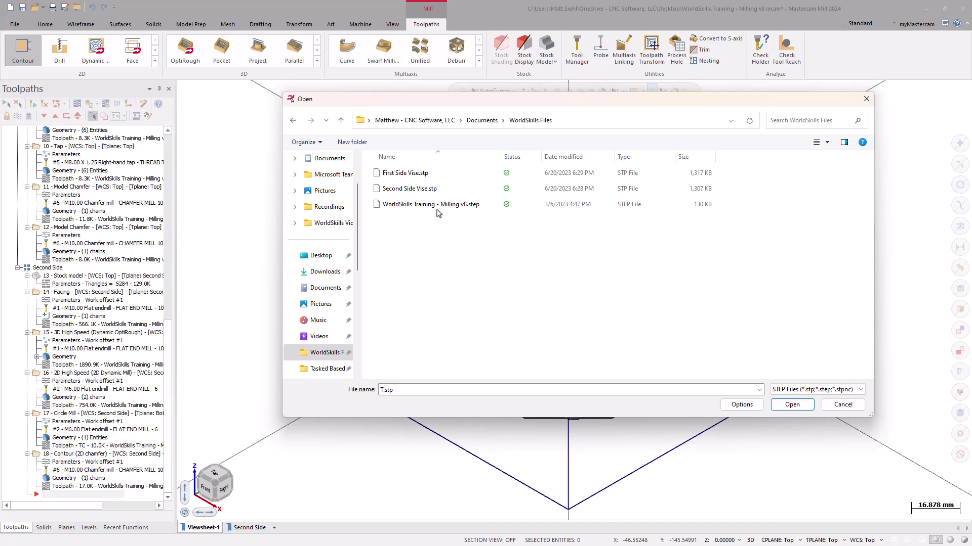
click(417, 175)
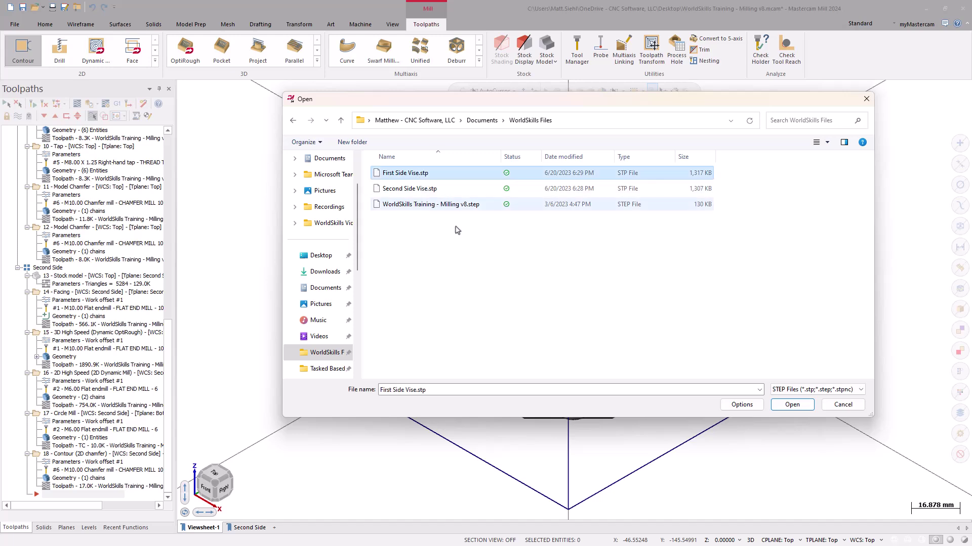
click(792, 407)
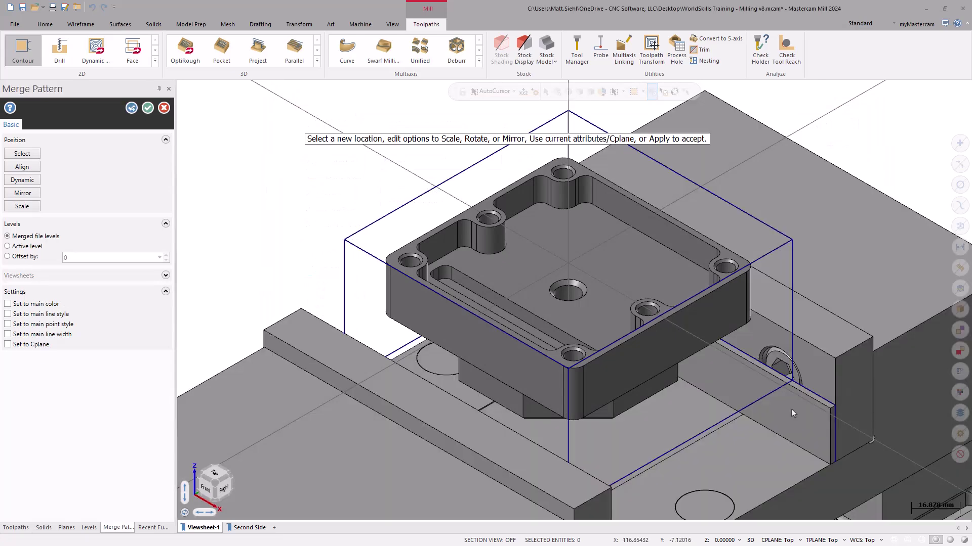
Check the vise around the part from a zoomed-out, orbited view and accept its merged position.
scroll(791, 411, down, 4)
mouse_move(792, 411)
middle_down()
mouse_move(691, 393)
mouse_move(685, 375)
mouse_move(751, 382)
mouse_move(791, 410)
middle_up()
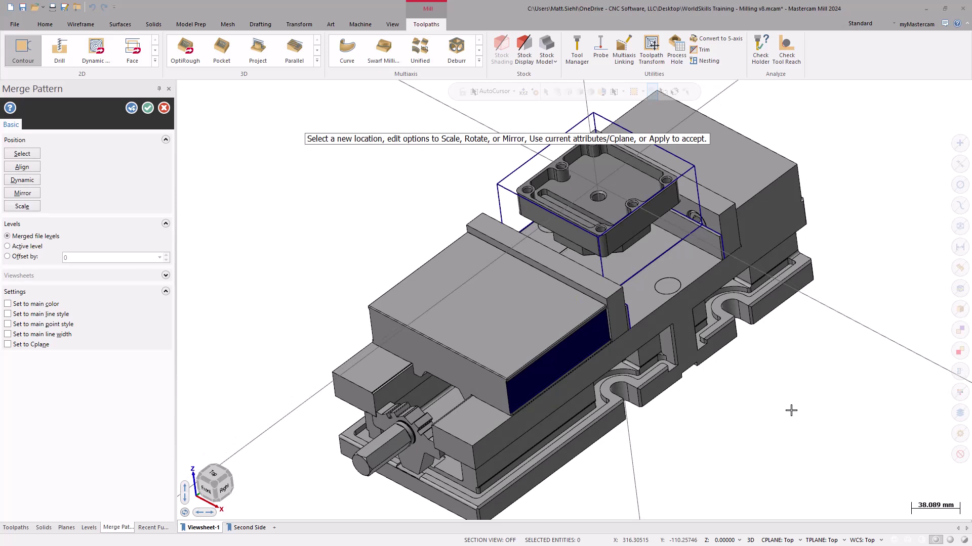
scroll(791, 410, down, 1)
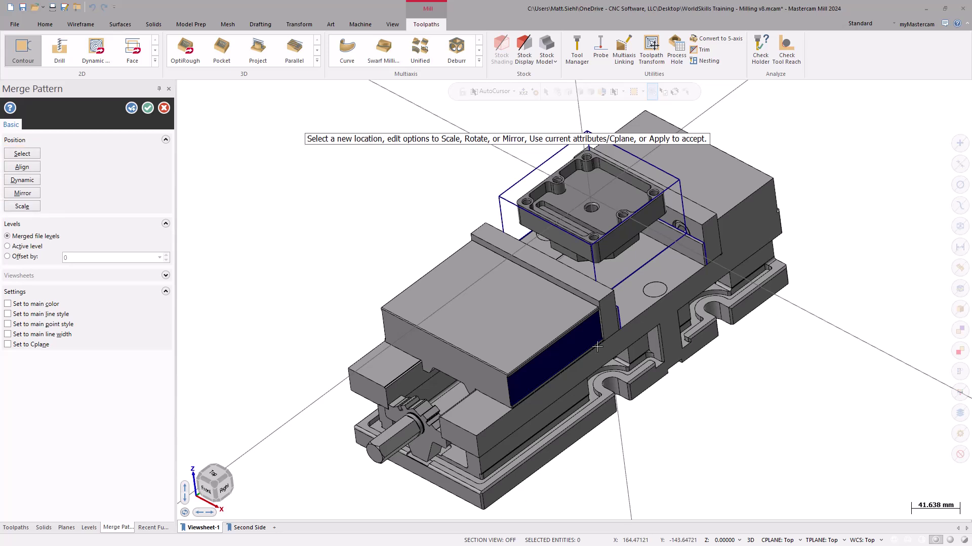
click(147, 109)
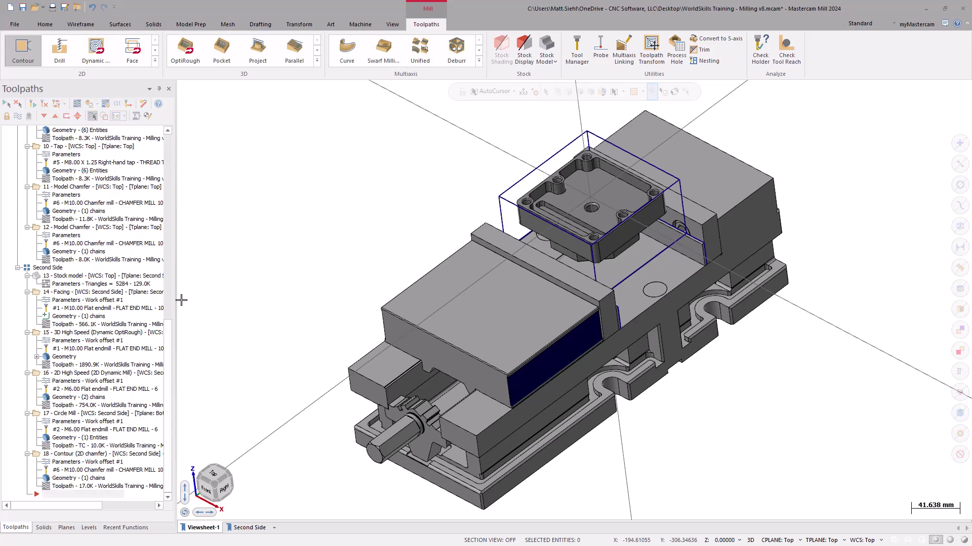
drag(170, 336, 173, 136)
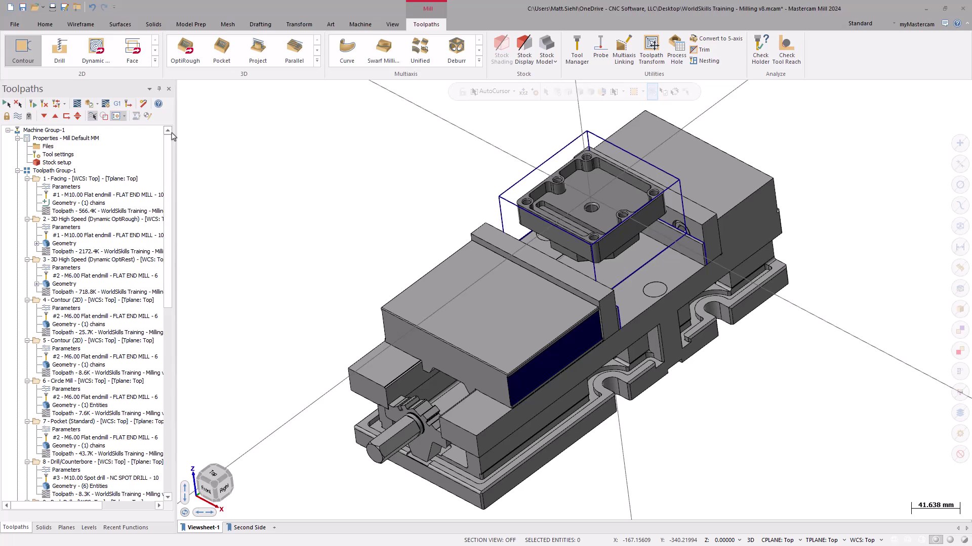
In Machine Group setup, enable fixtures and add Level 500 as the workholding.
double_click(48, 148)
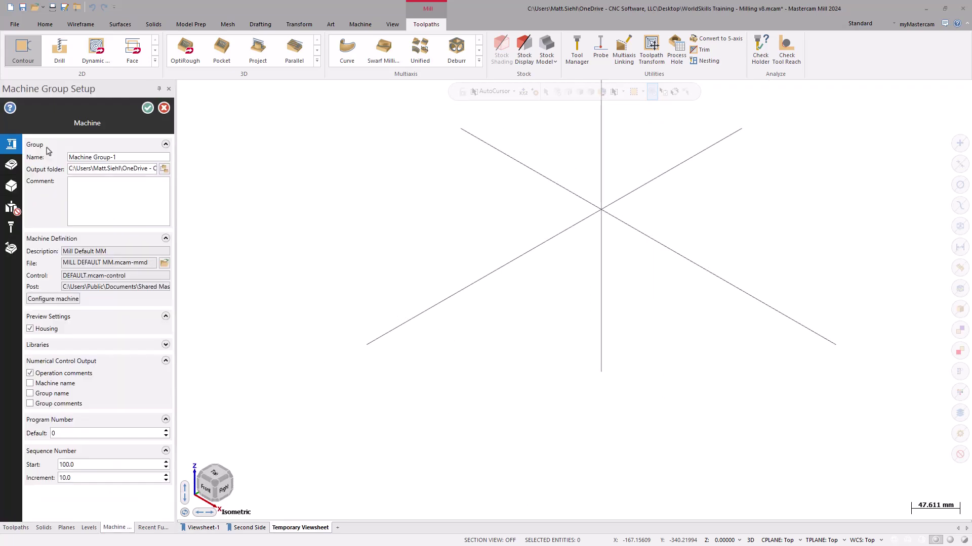
click(12, 206)
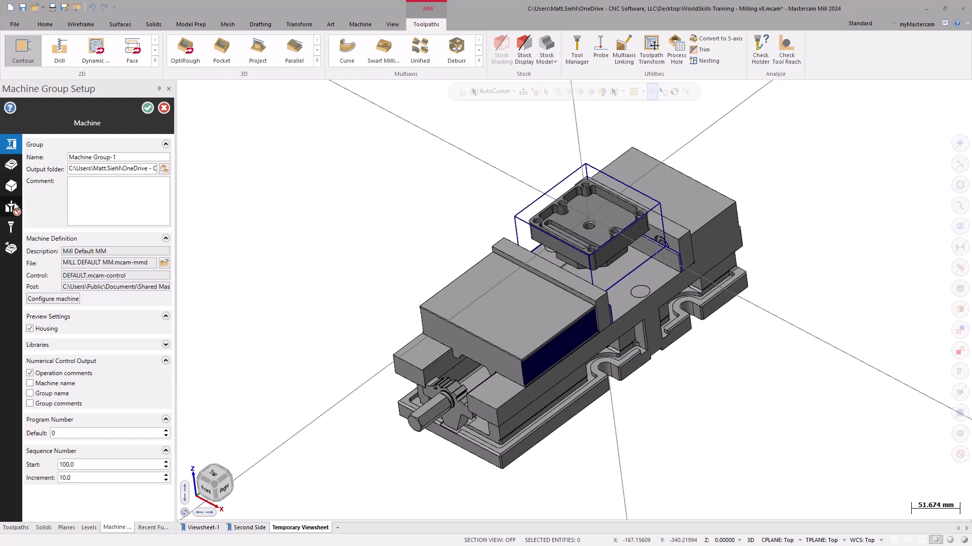
click(36, 146)
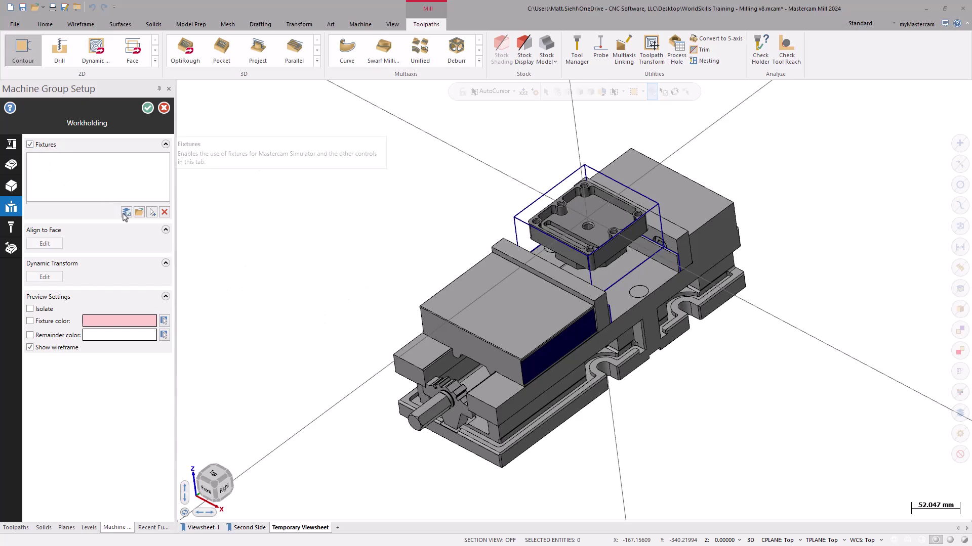
click(126, 213)
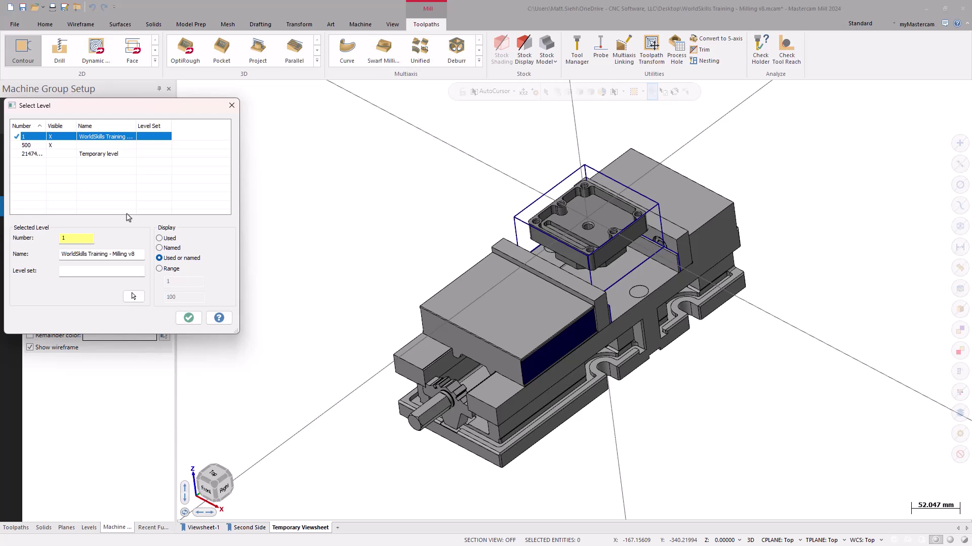
click(28, 146)
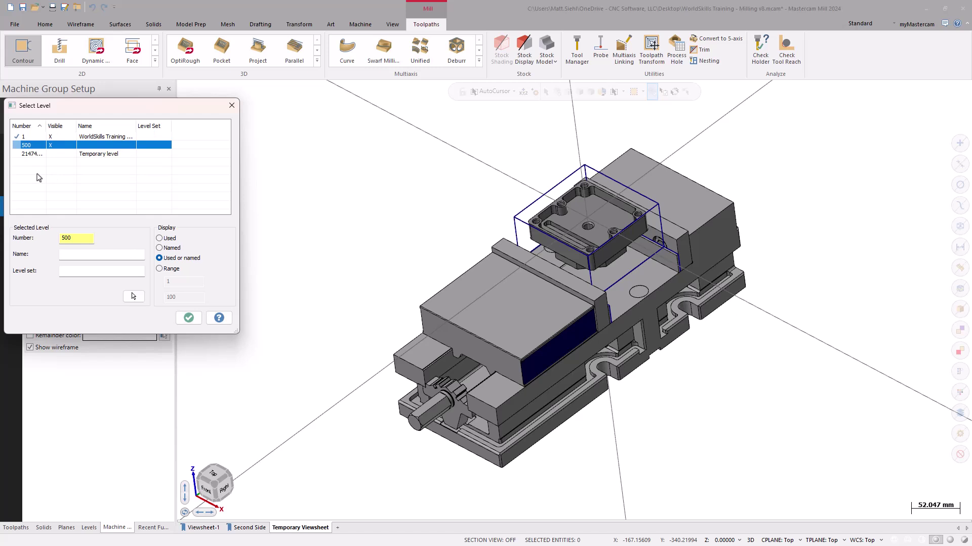
click(179, 318)
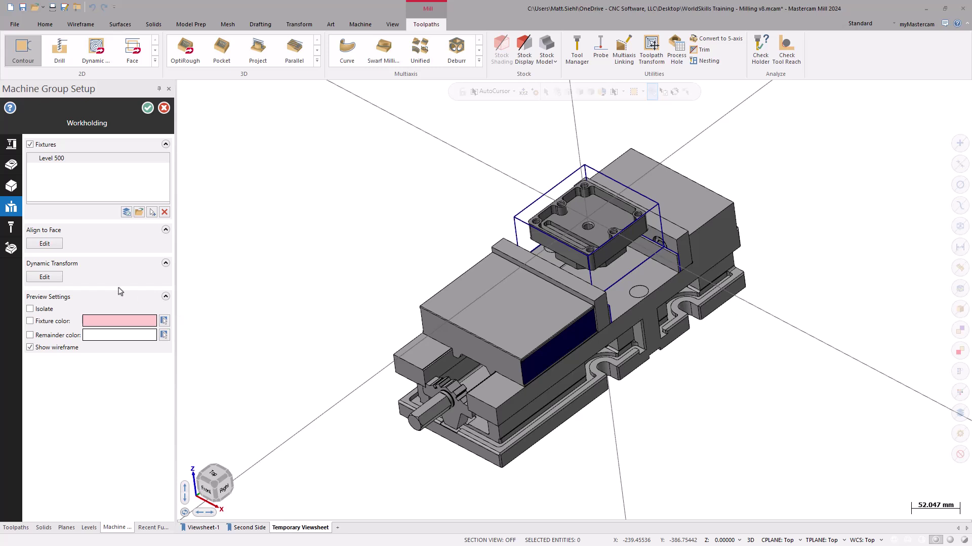
Choose the 1_3AXGEN_VMC machine for simulation and confirm the machine group settings.
click(11, 248)
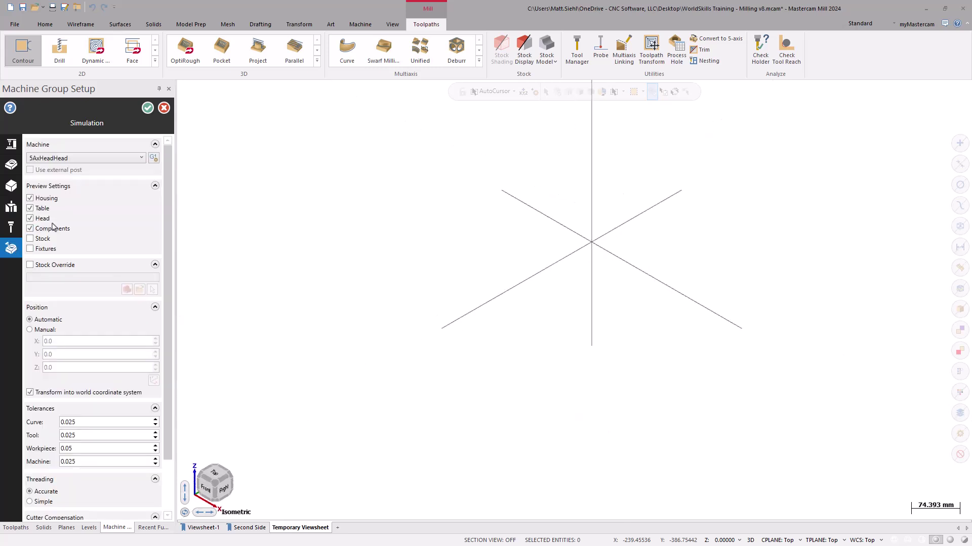
click(84, 158)
scroll(138, 222, up, 1)
click(99, 172)
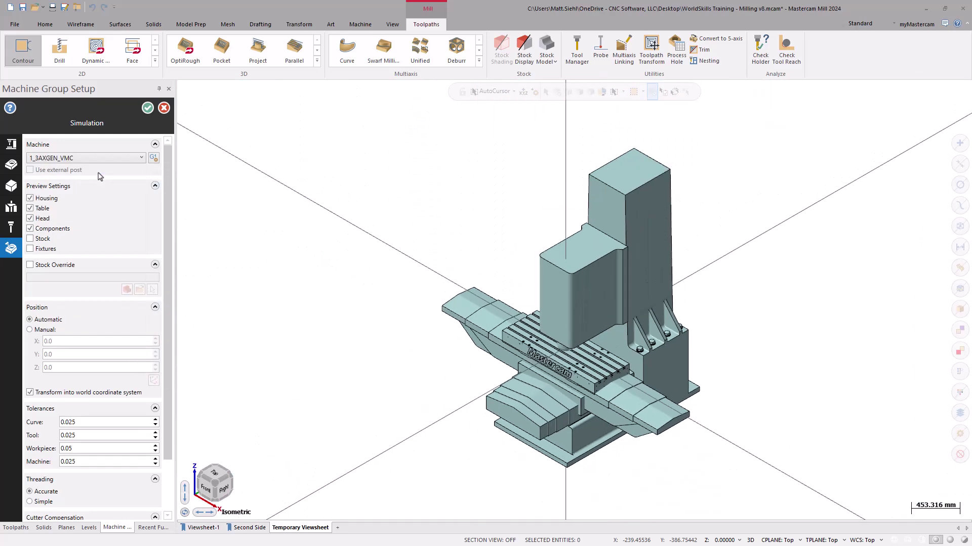
click(147, 108)
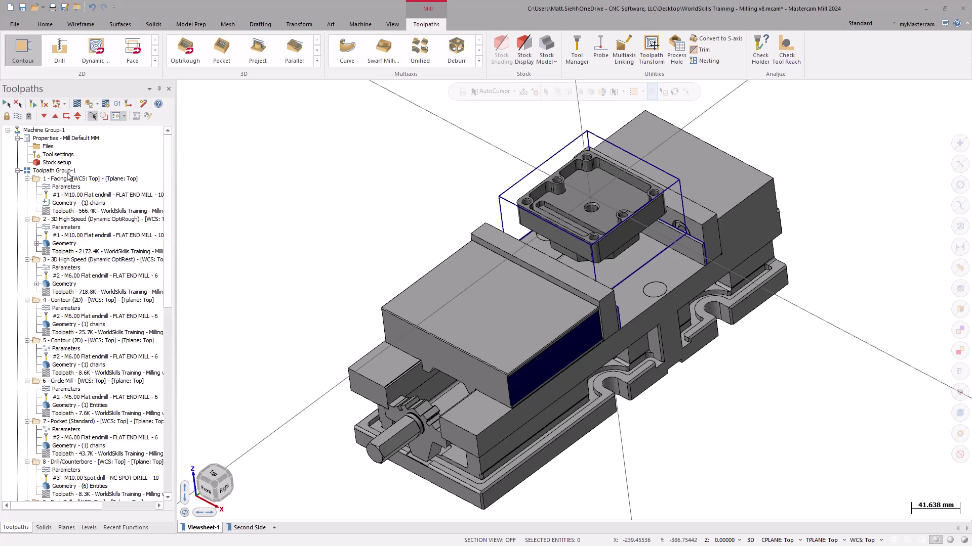
Run full-machine simulation of all Toolpath Group-1 operations with the machine housing shown solid.
click(67, 172)
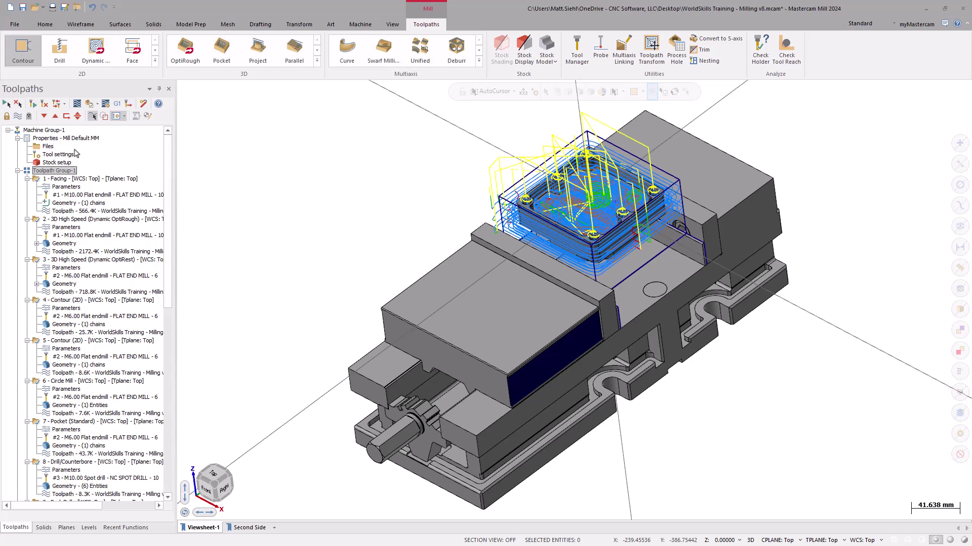
click(89, 104)
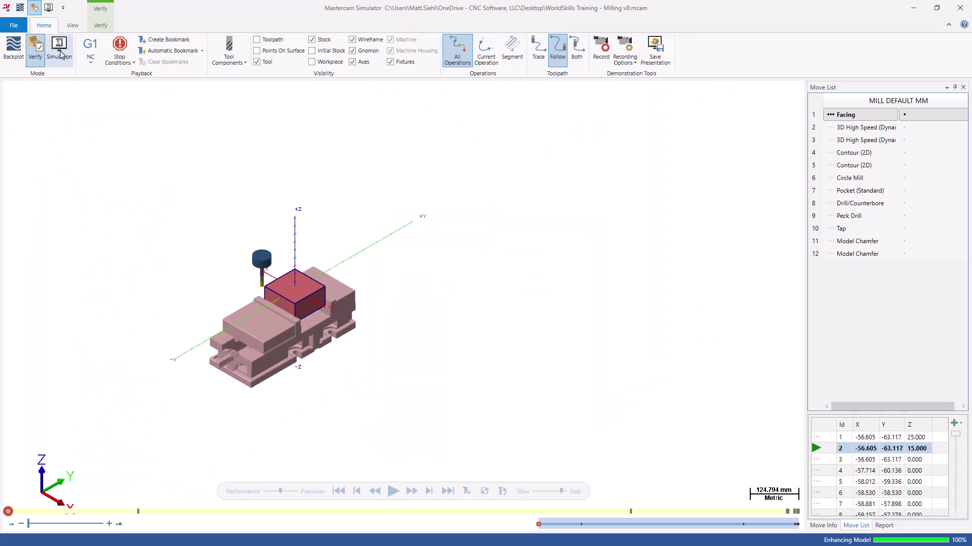
click(59, 51)
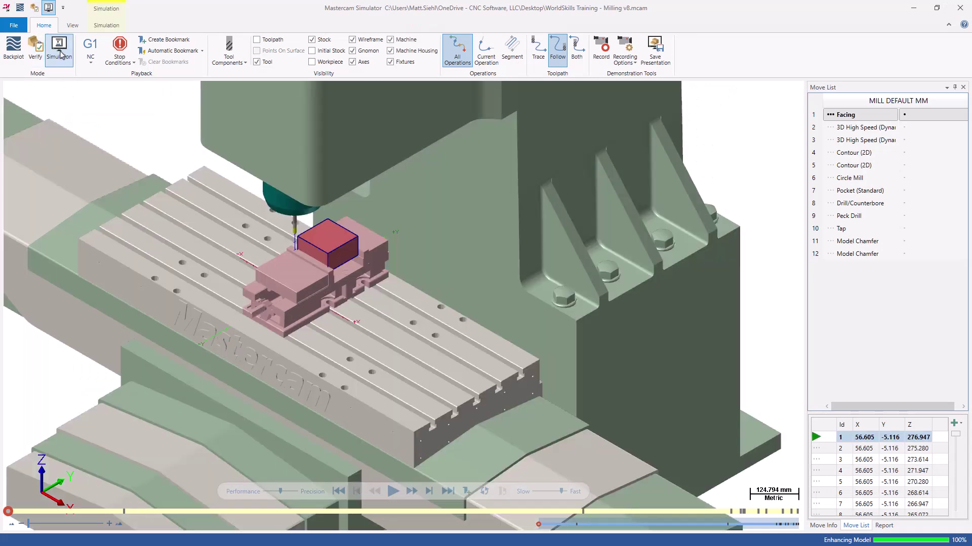
click(391, 52)
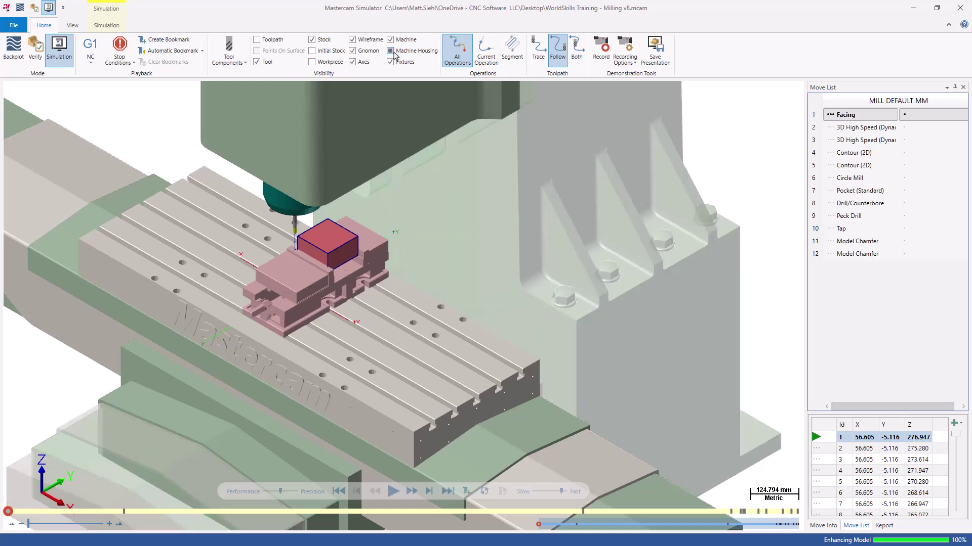
click(393, 52)
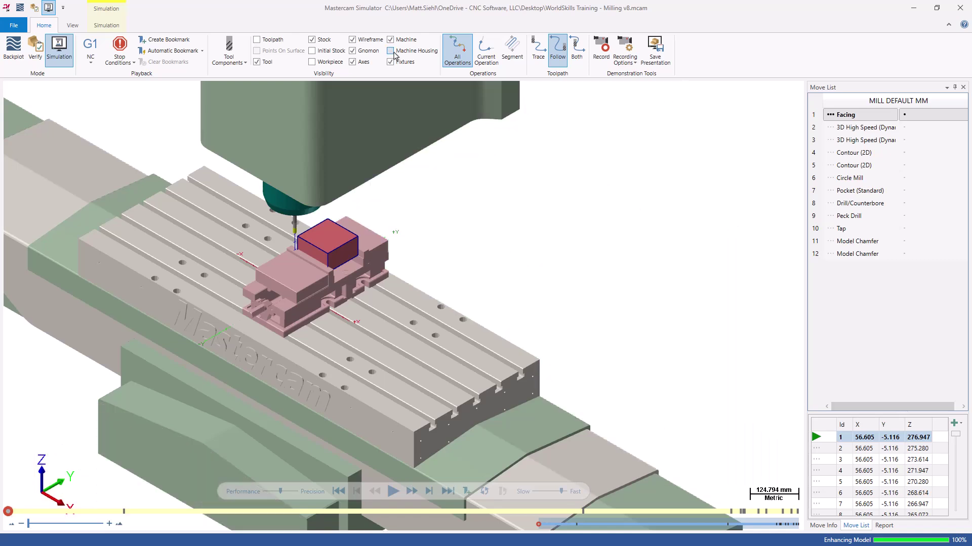
click(391, 52)
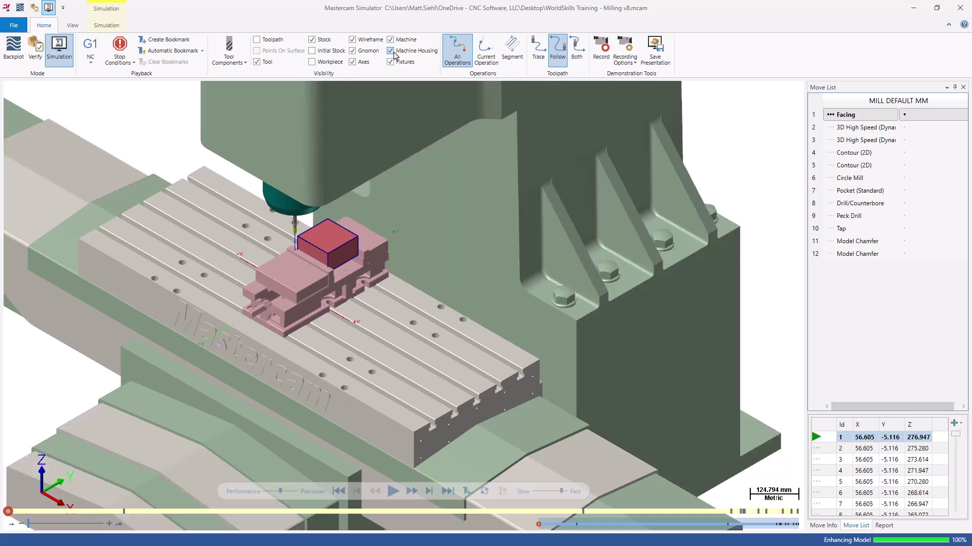
click(392, 491)
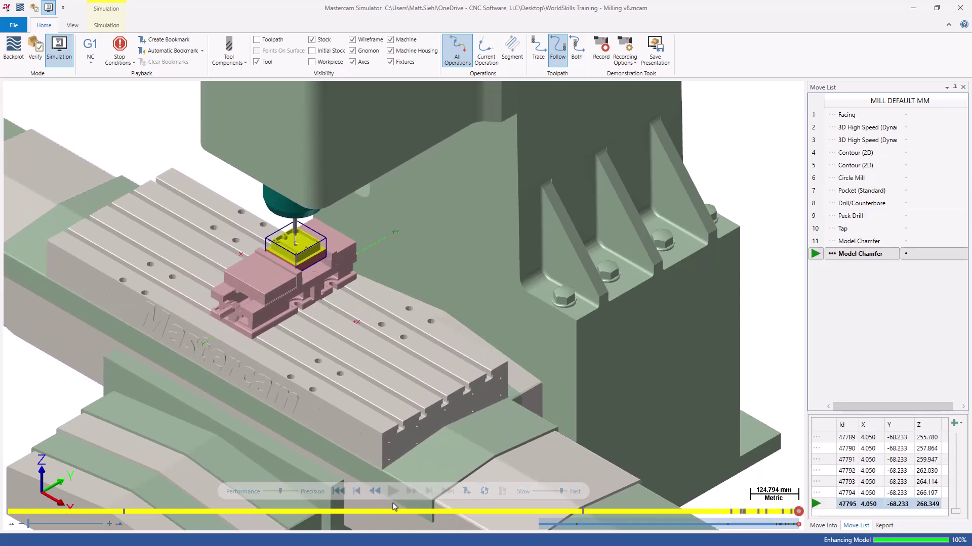
On the Second Side viewsheet, merge Second Side Vise.stp and accept its position.
click(960, 8)
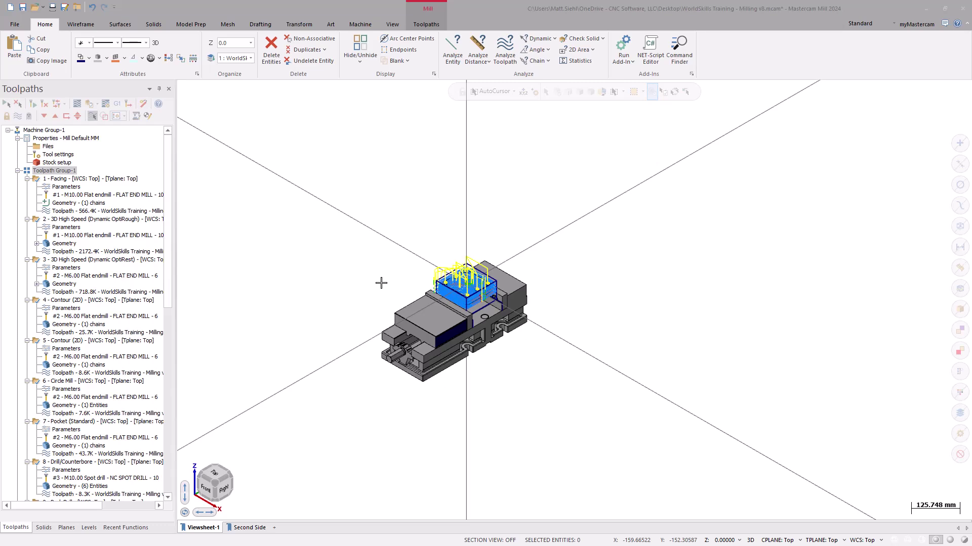
click(250, 527)
click(15, 24)
click(28, 127)
double_click(409, 188)
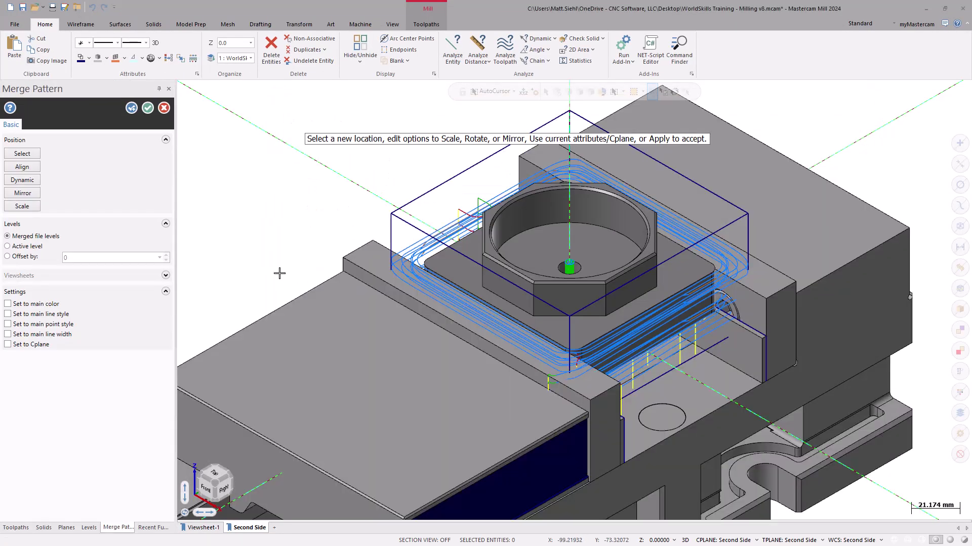
key(Return)
Add Level 800 as the second-side fixture and simulate the Second Side operations.
click(65, 138)
click(11, 207)
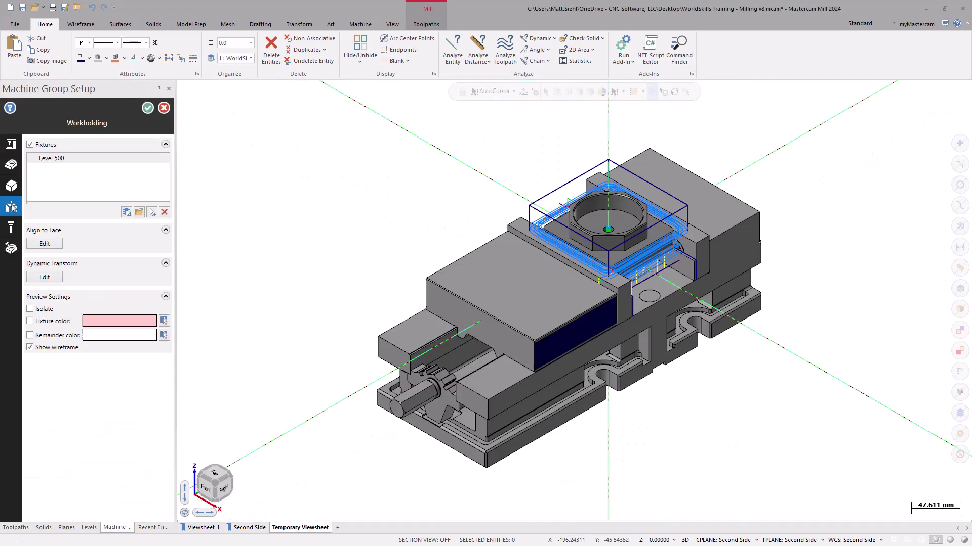
click(139, 212)
click(189, 319)
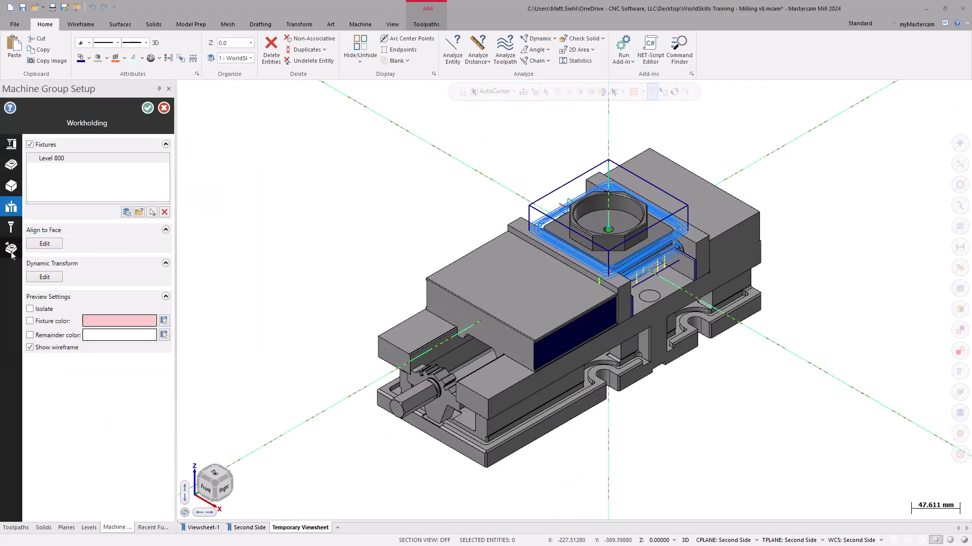
click(148, 108)
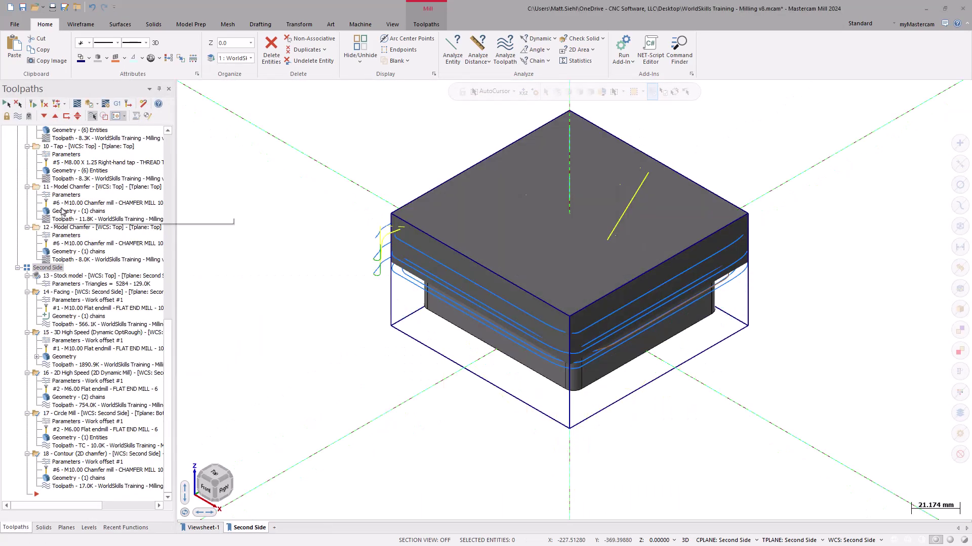
click(91, 102)
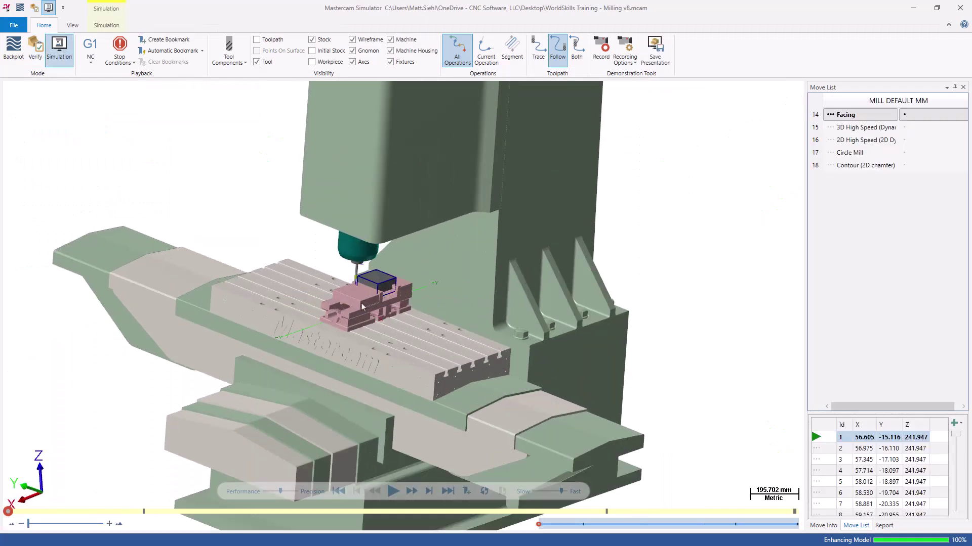
key(r)
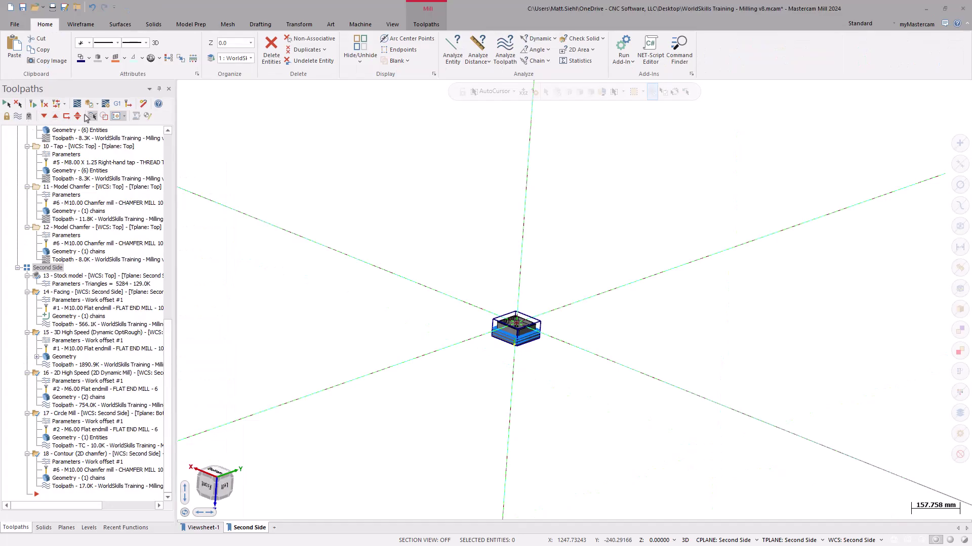
Post the selected operations with the NC file set to Ask and editing kept on.
click(117, 105)
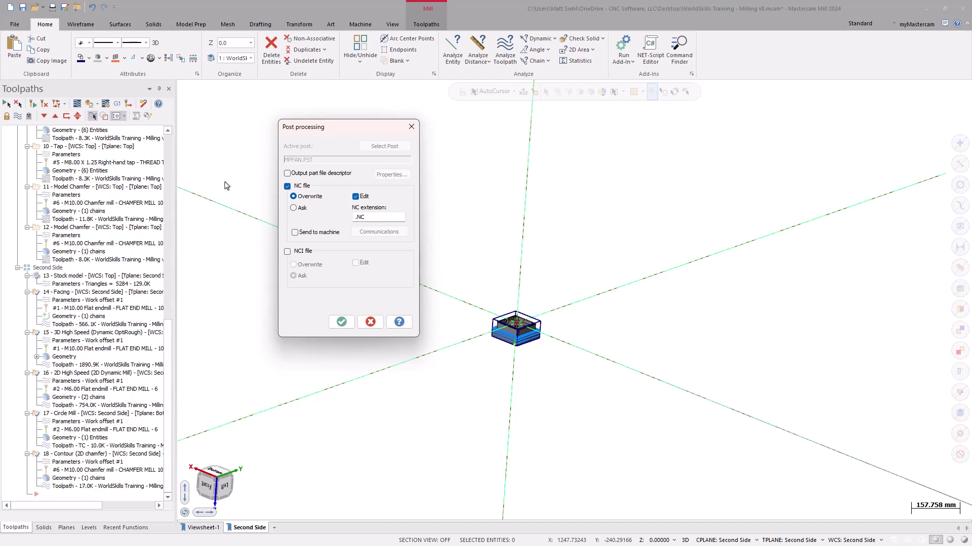
click(293, 208)
click(341, 322)
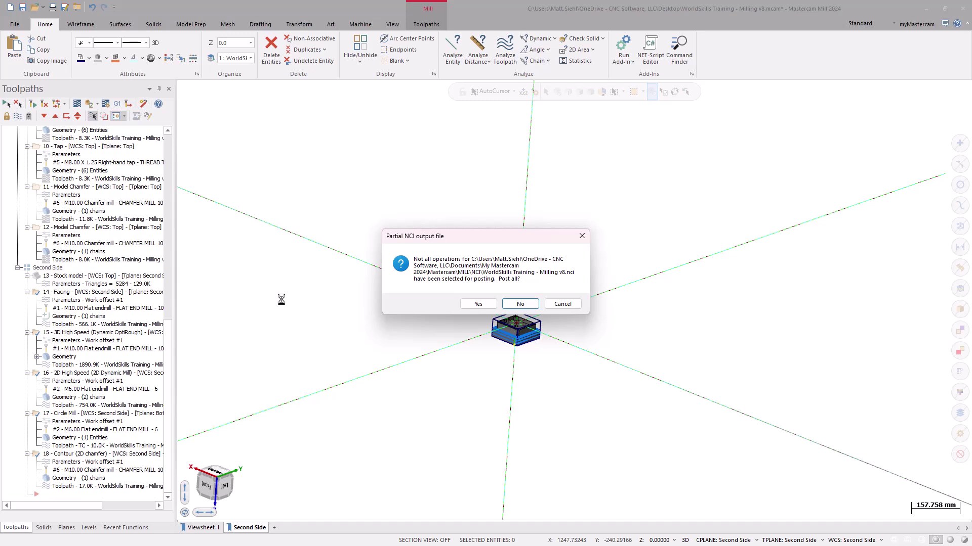
Post all operations and save the output as WorldSkills Training - Milling v8.NC.
click(477, 303)
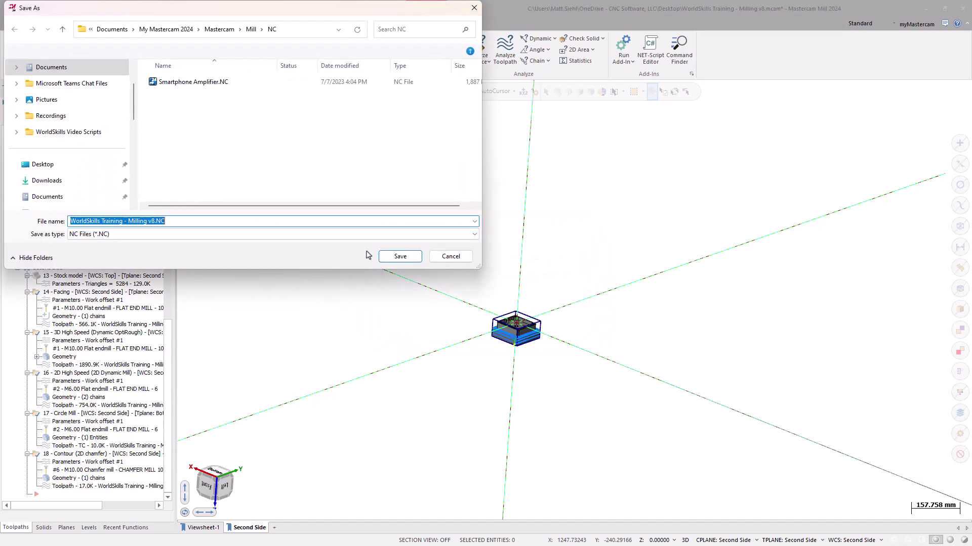
click(400, 256)
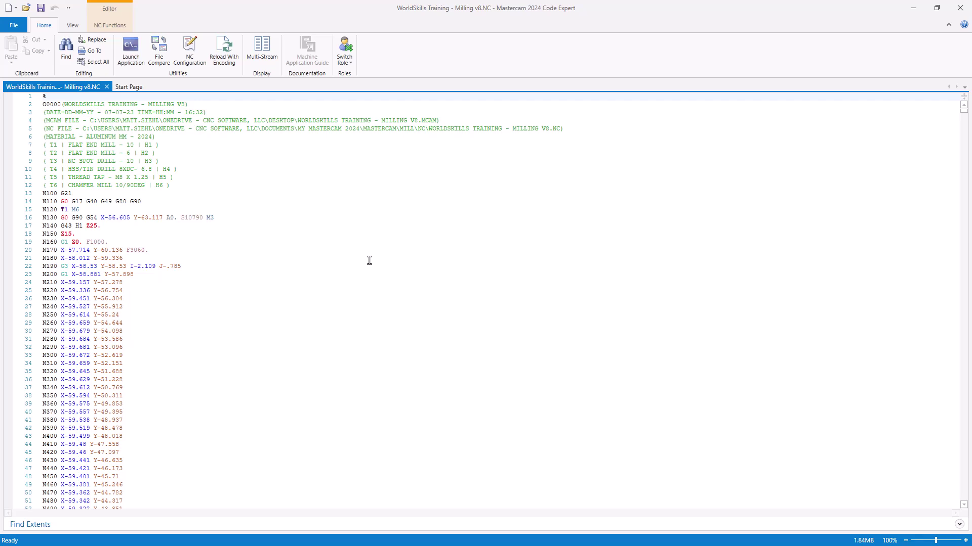
Search the program for G84, then step through tool changes to N2850 T1 M6.
click(69, 53)
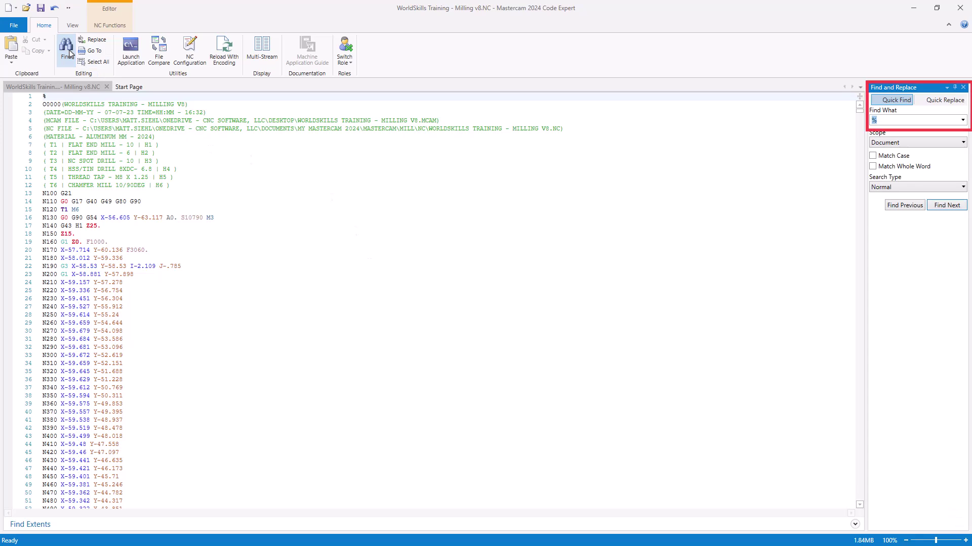
text(G84)
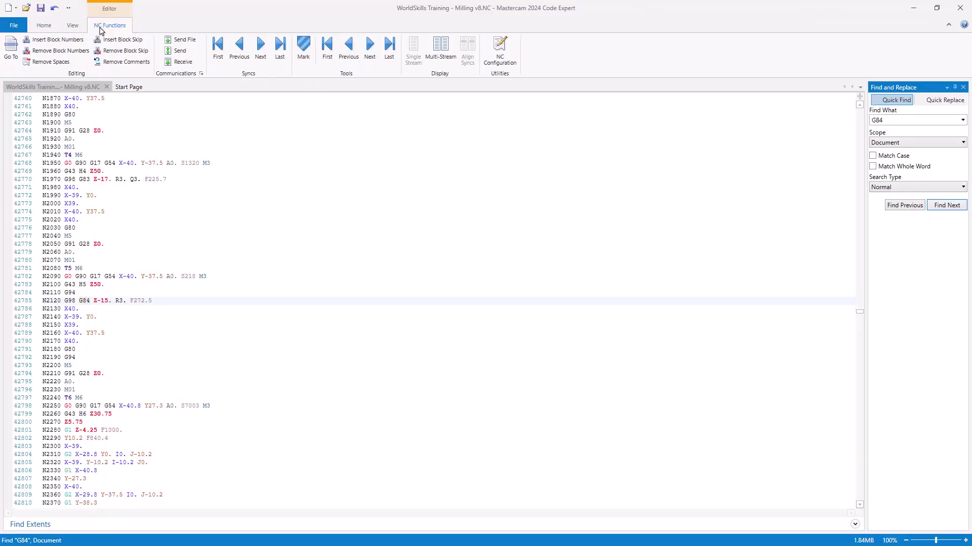
click(370, 46)
click(370, 46)
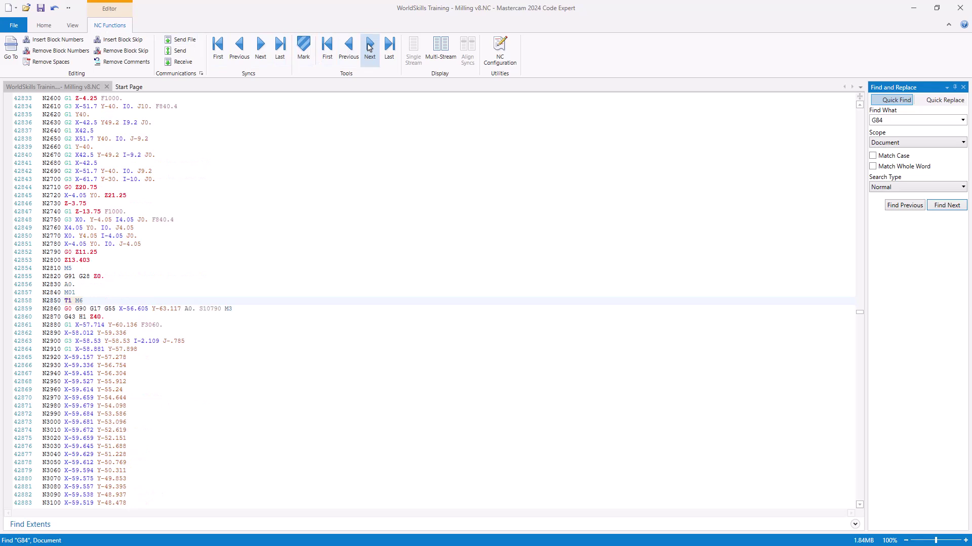